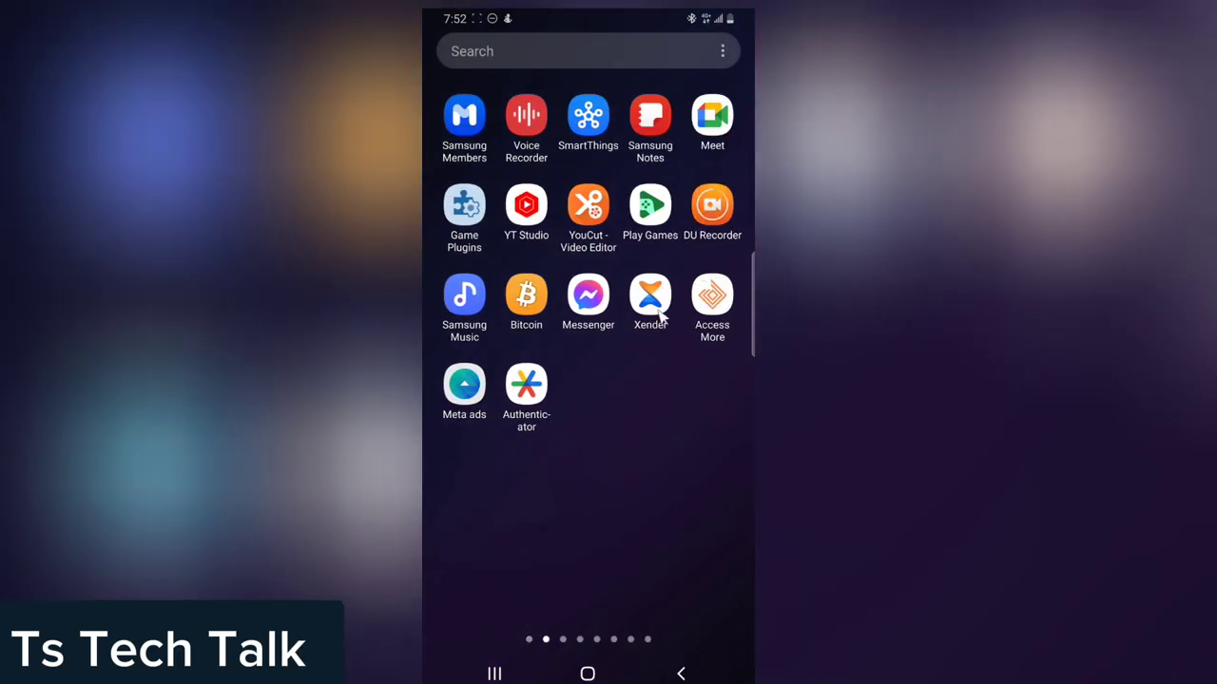
Step: Page through the app drawer and launch WhatsApp to its Chats list
left_click_drag(587, 234, 466, 200)
left_click_drag(624, 182, 437, 257)
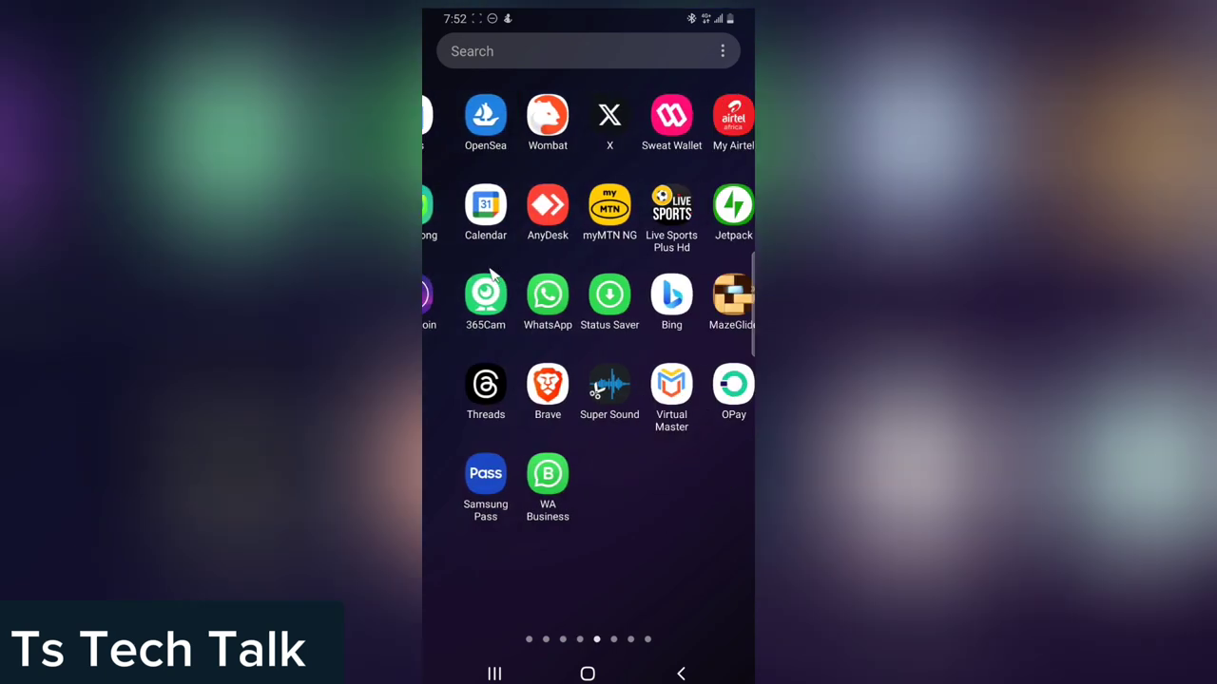
left_click(521, 302)
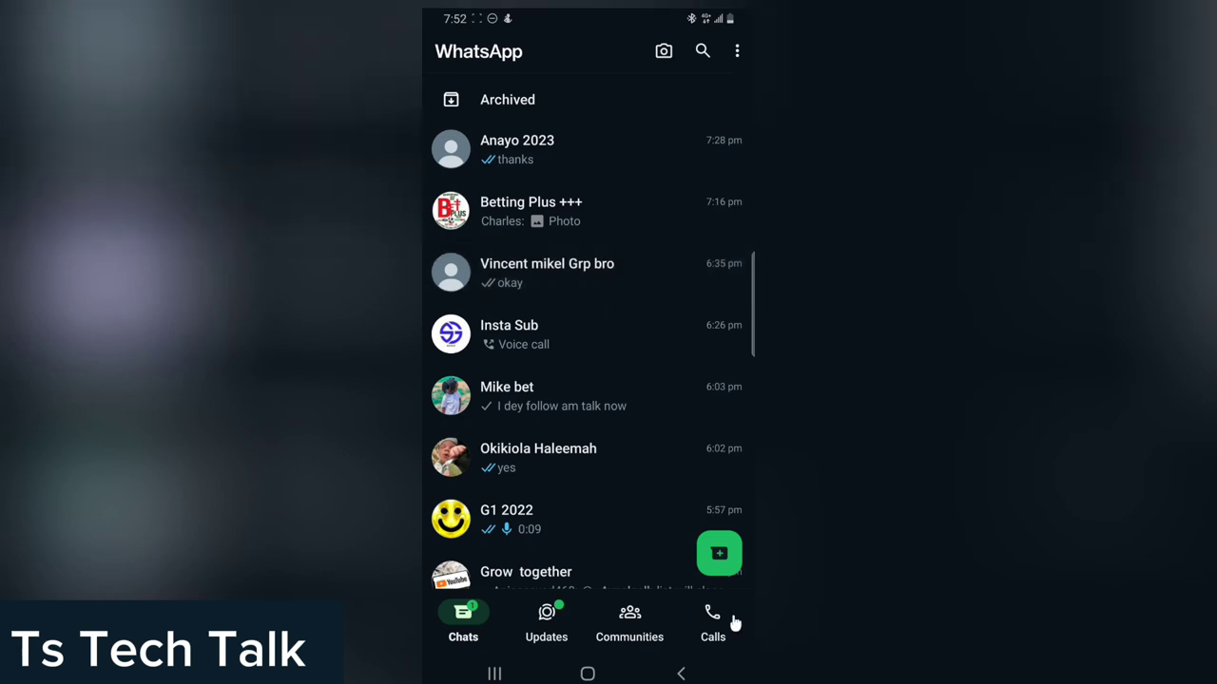
Step: Open your own 'Message yourself' chat from the new-chat Select contact list
left_click(717, 545)
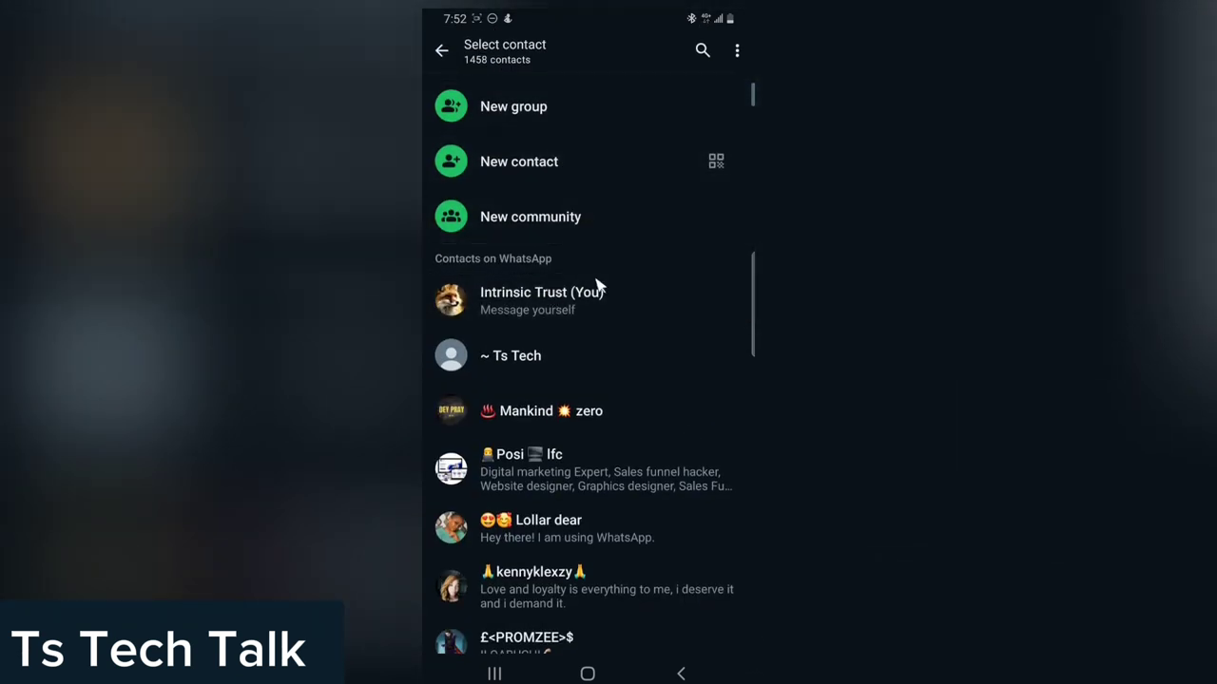
left_click(598, 287)
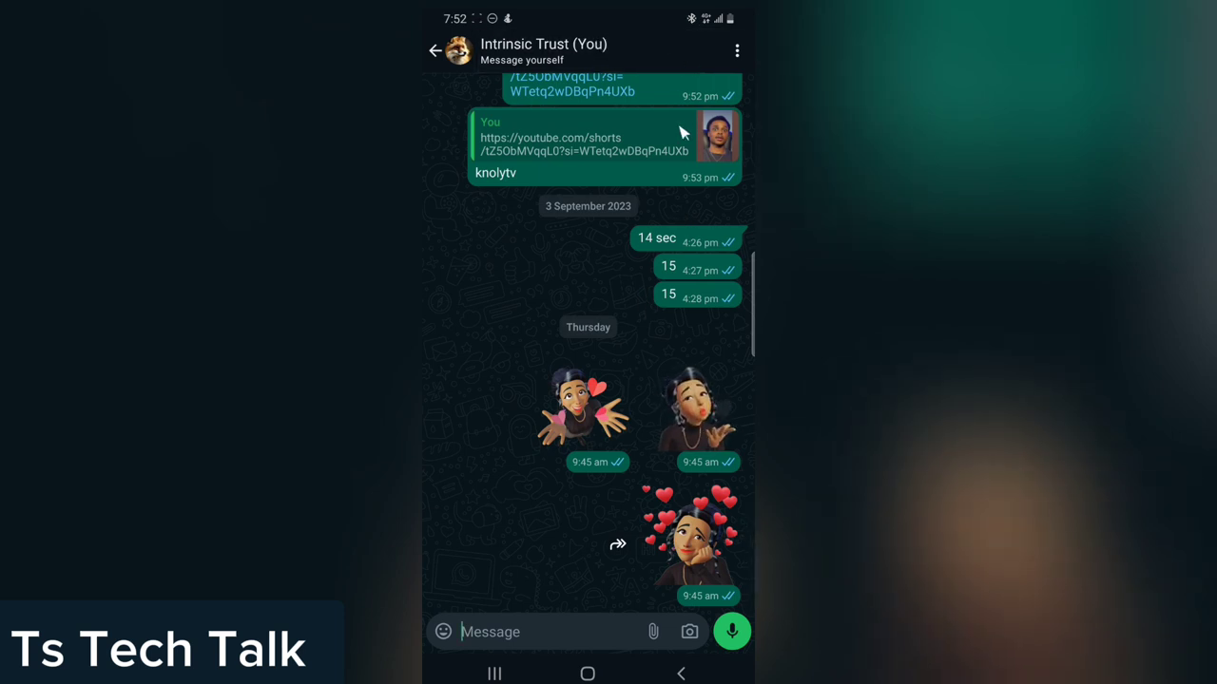
Step: Export this chat via More > Export chat, choosing Include media
left_click(740, 53)
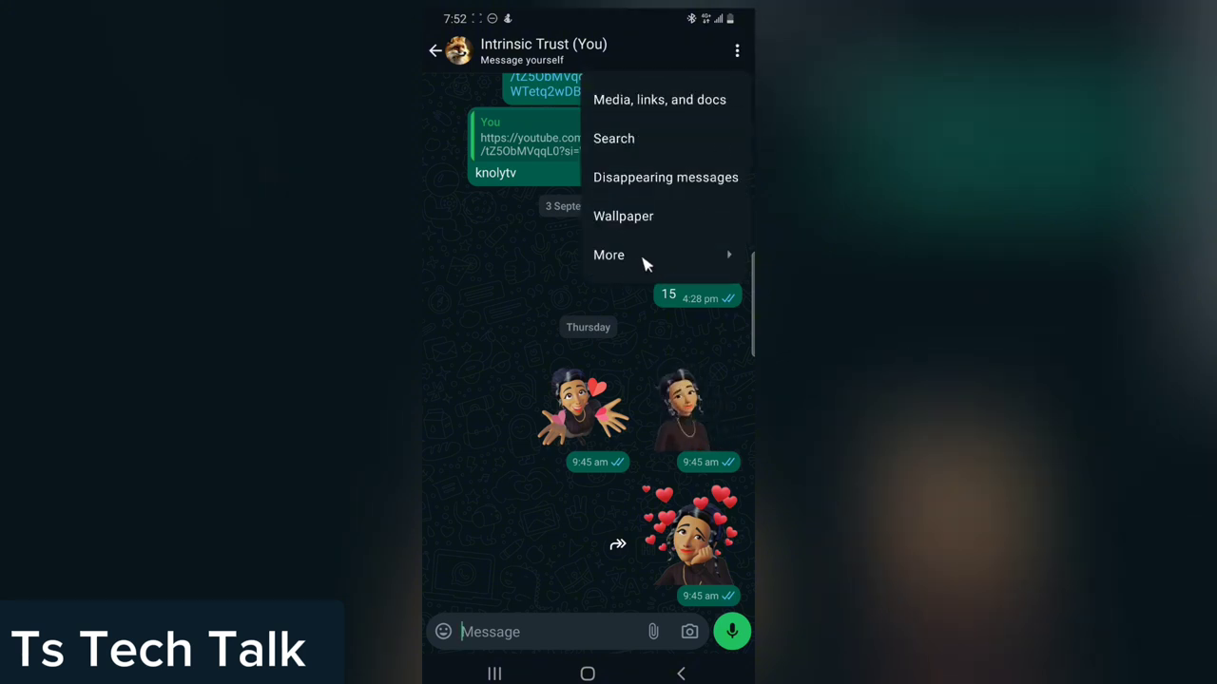
left_click(646, 257)
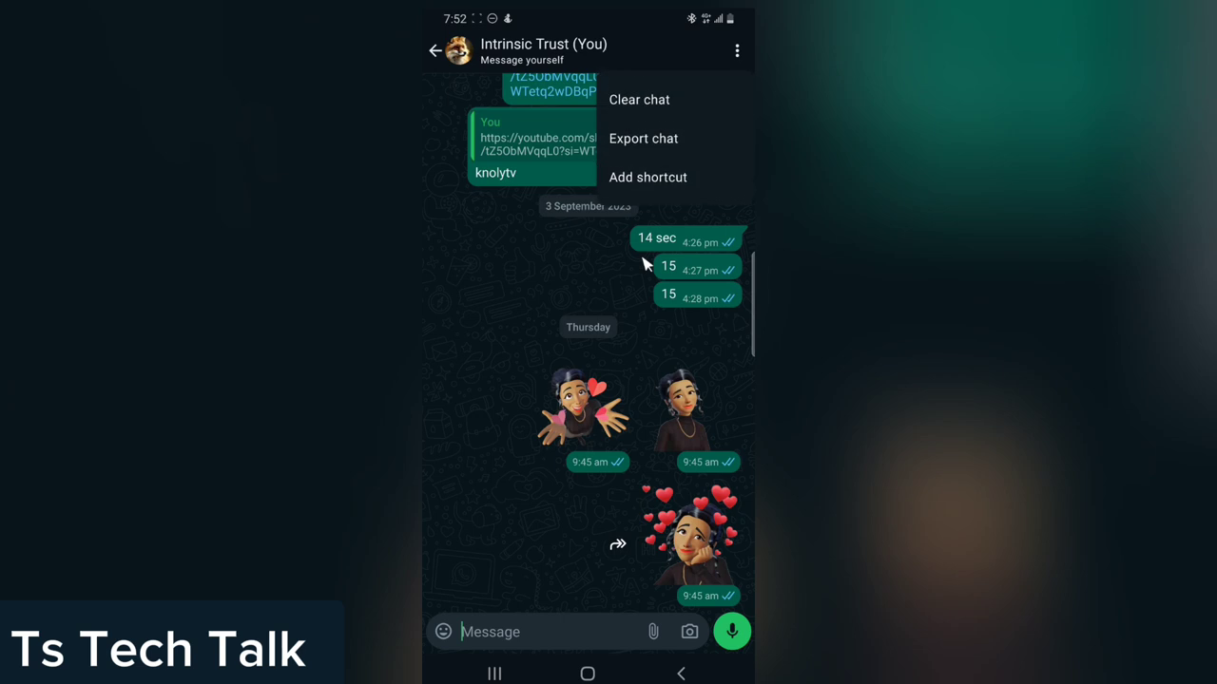
left_click(665, 140)
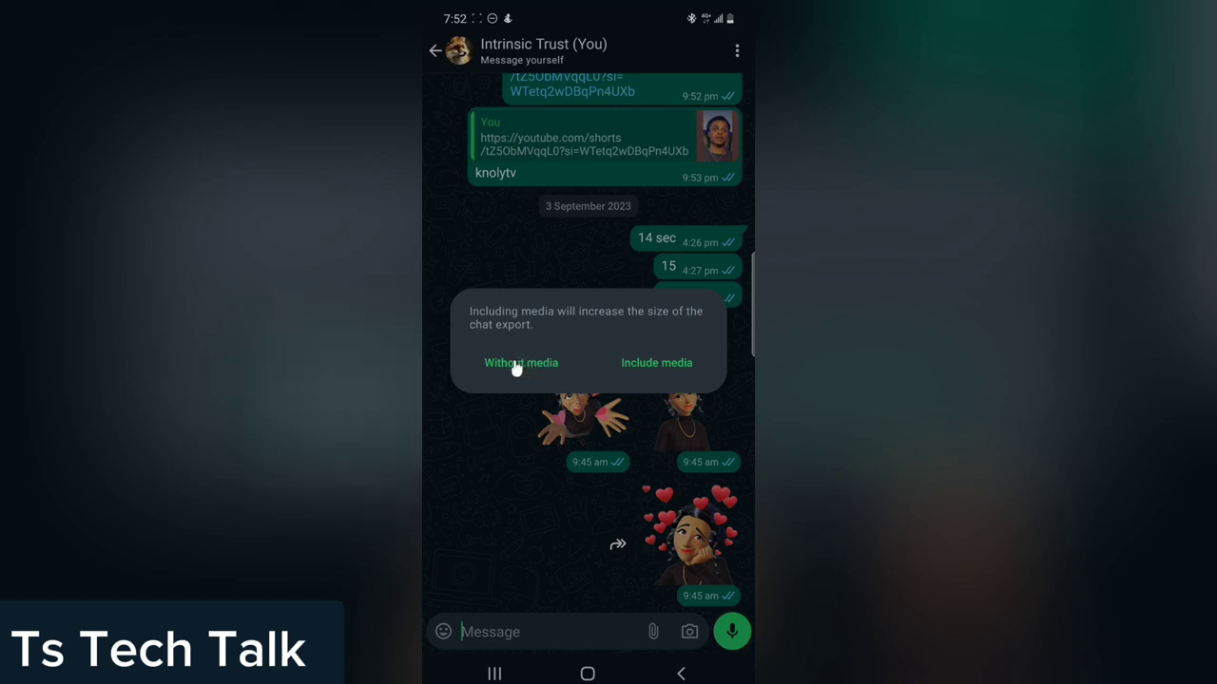
left_click(642, 365)
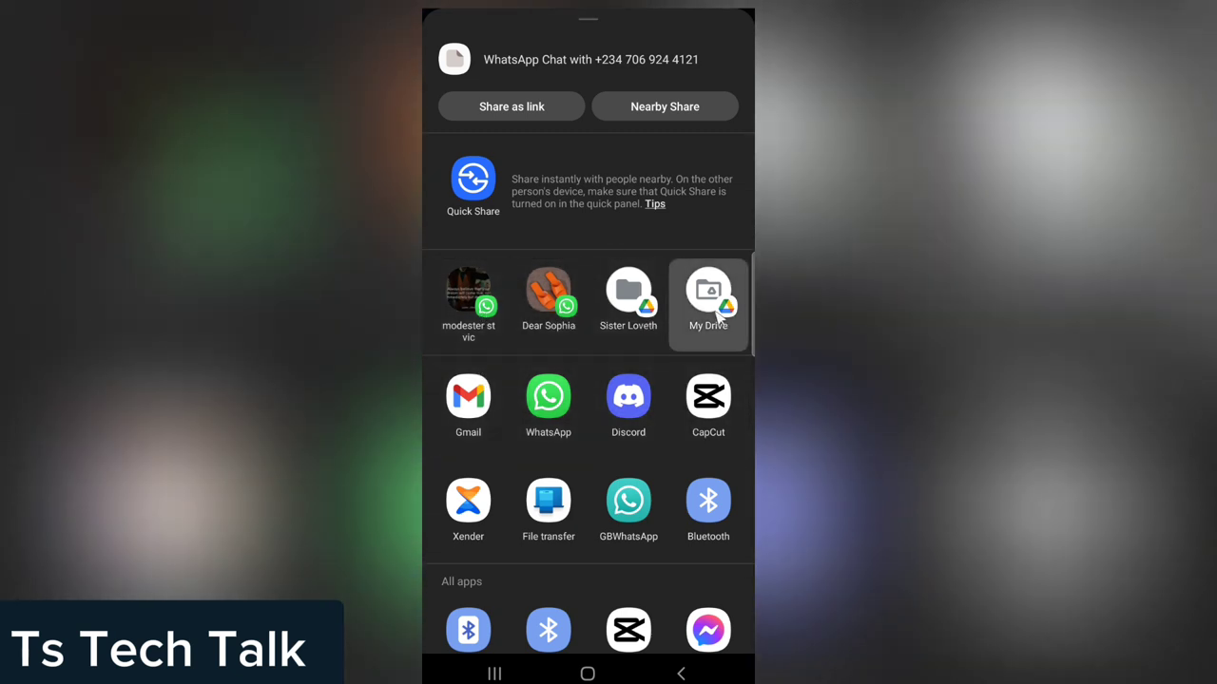
Step: Send the exported chat .zip through Gmail to the suggested recipient address
left_click(467, 415)
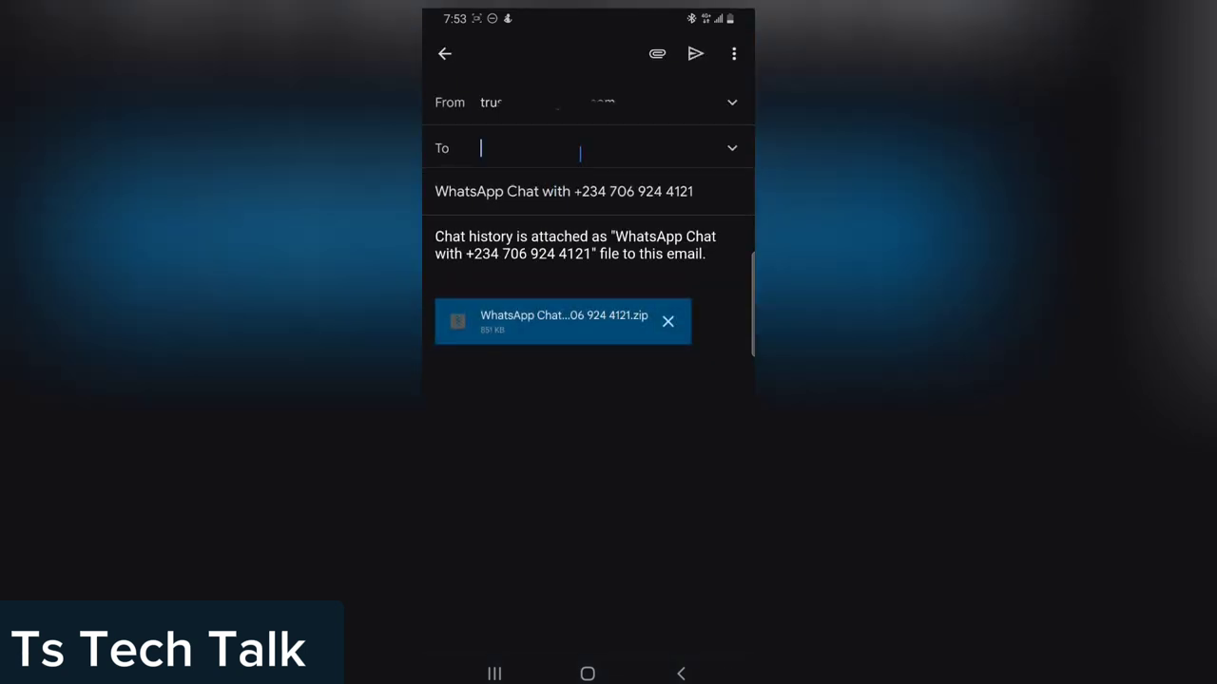
type("tr")
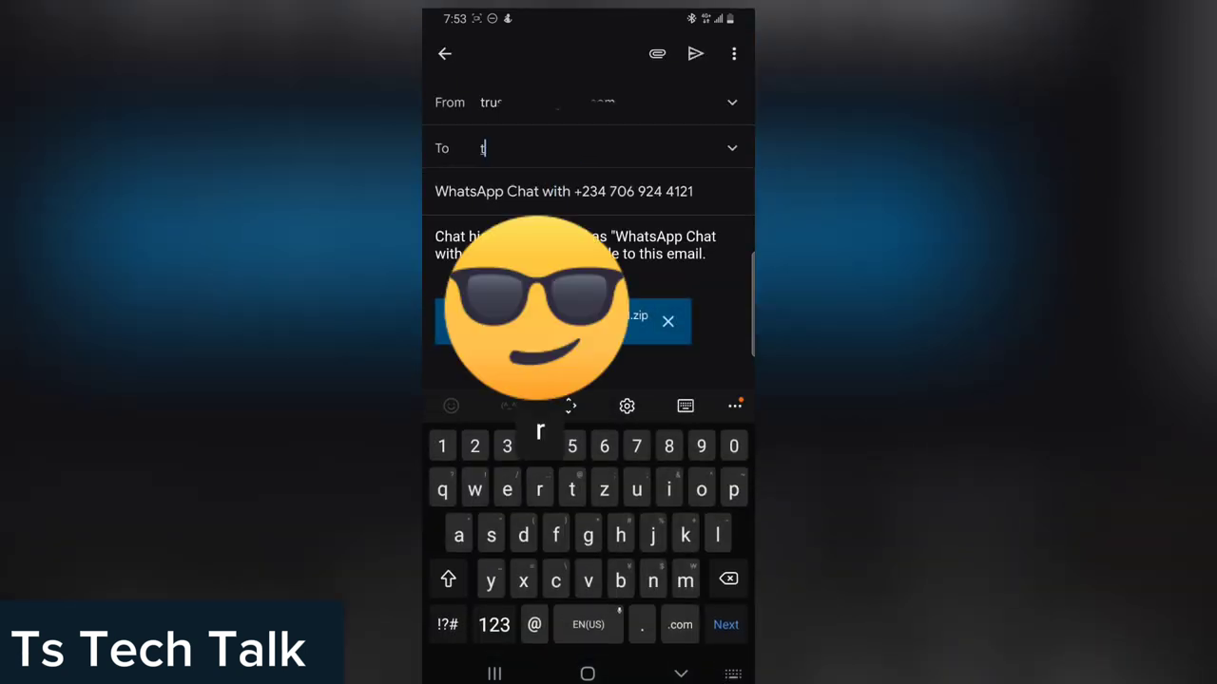
left_click(504, 406)
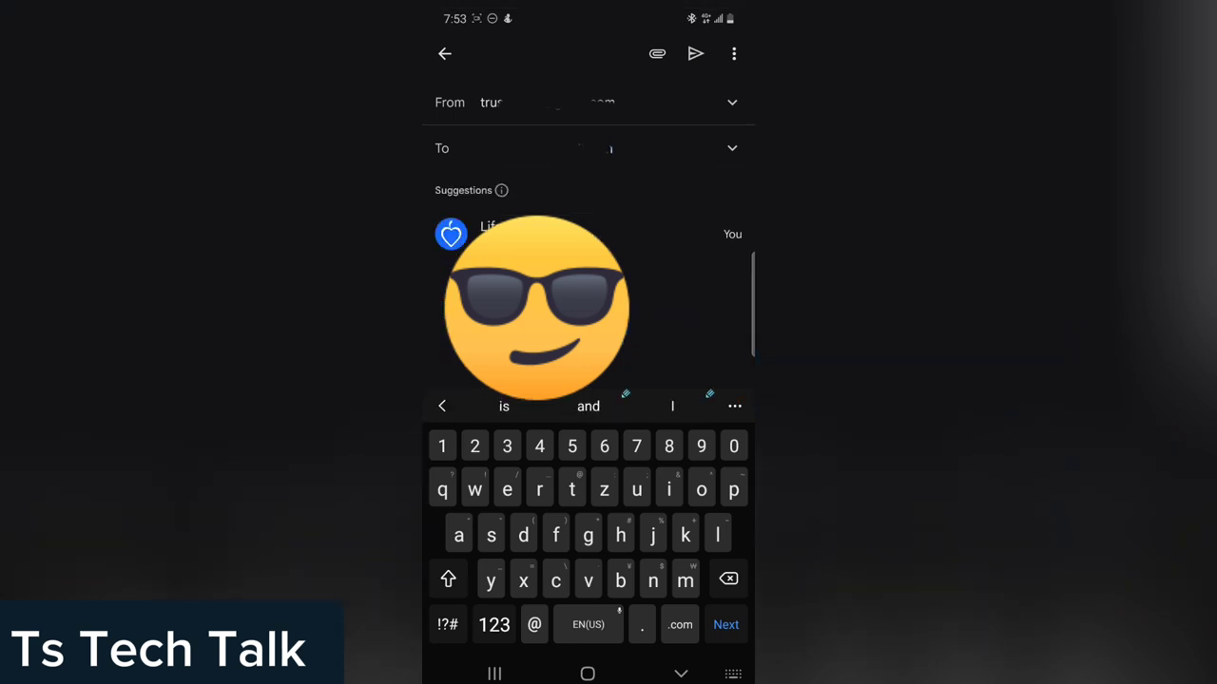
left_click(694, 57)
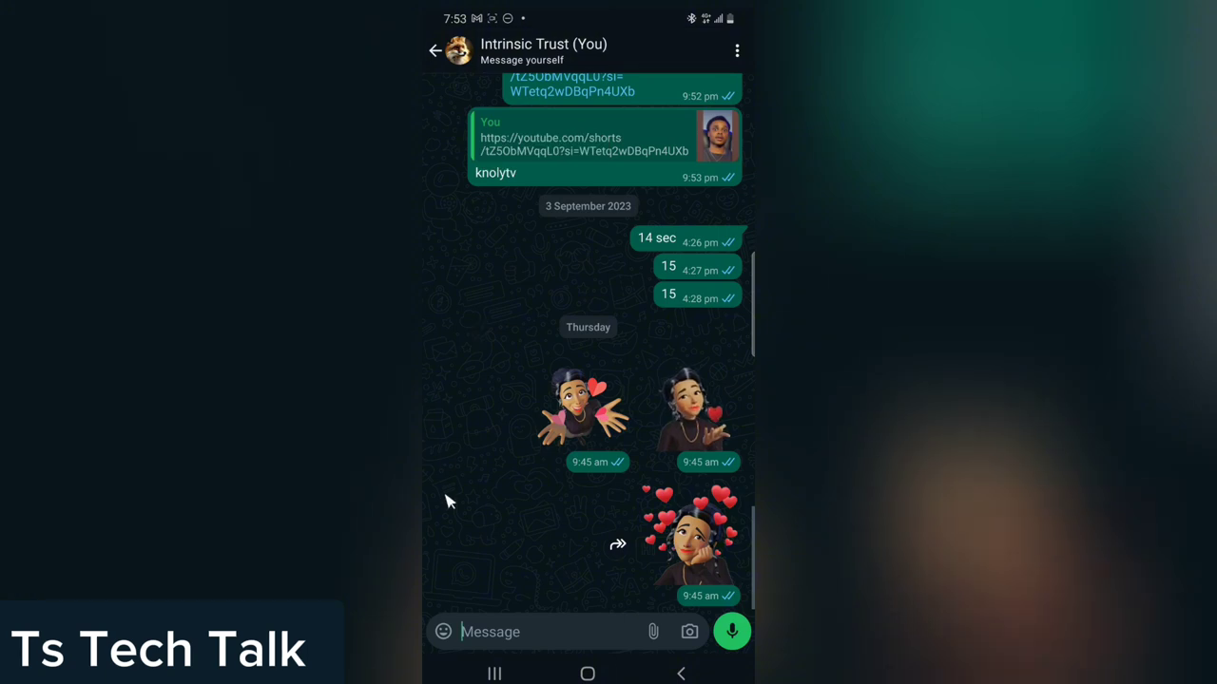
Step: Open Gmail, view the newest WhatsApp Chat email with its .zip, then go home
left_click(586, 673)
left_click_drag(546, 359, 642, 57)
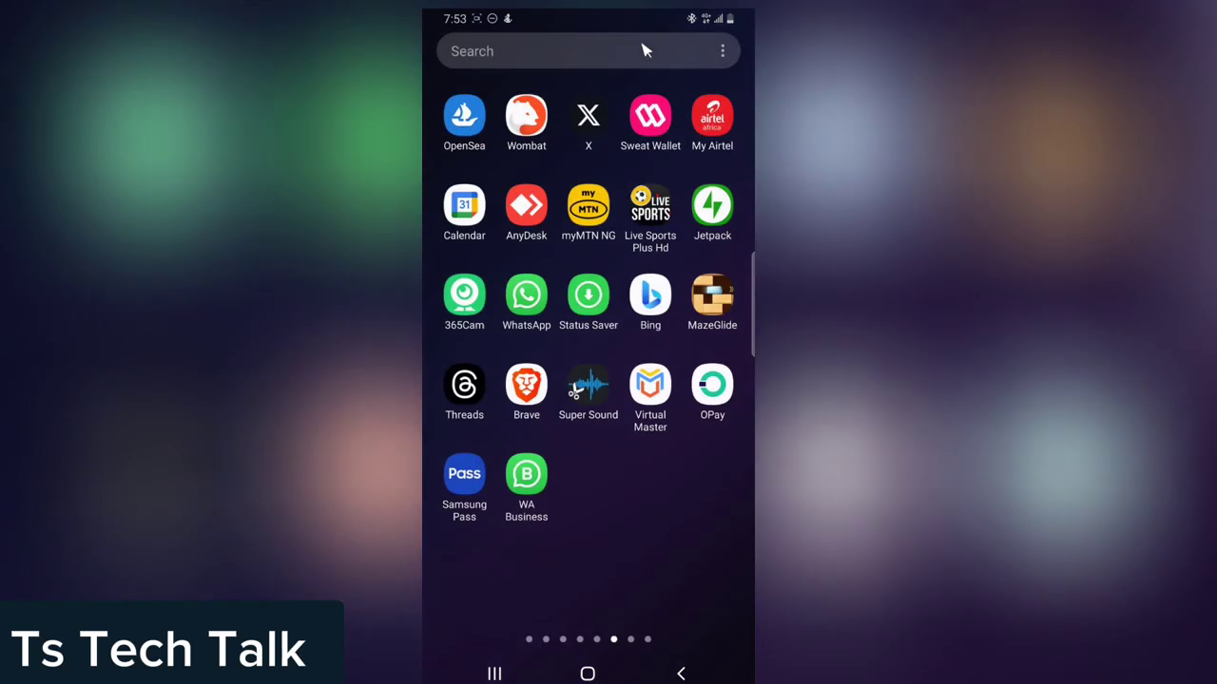
left_click_drag(495, 242, 701, 244)
left_click_drag(475, 285, 703, 285)
left_click_drag(485, 328, 704, 333)
left_click_drag(475, 356, 704, 351)
left_click_drag(480, 328, 703, 323)
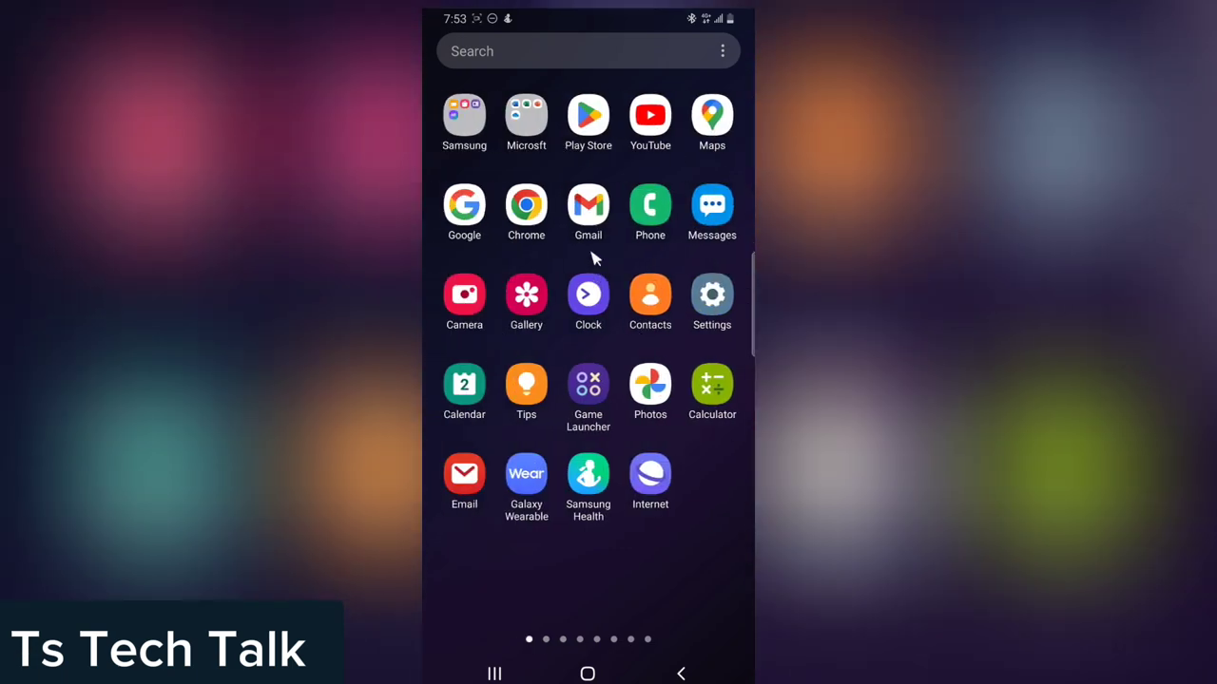
left_click(589, 207)
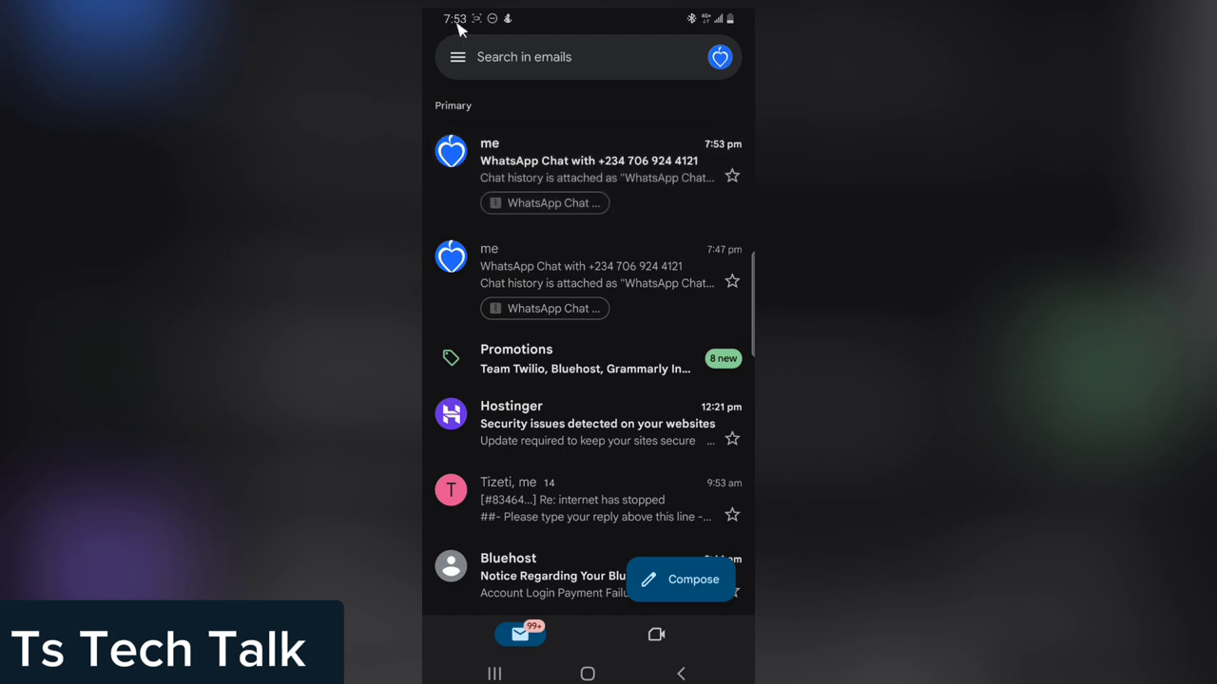
left_click(535, 159)
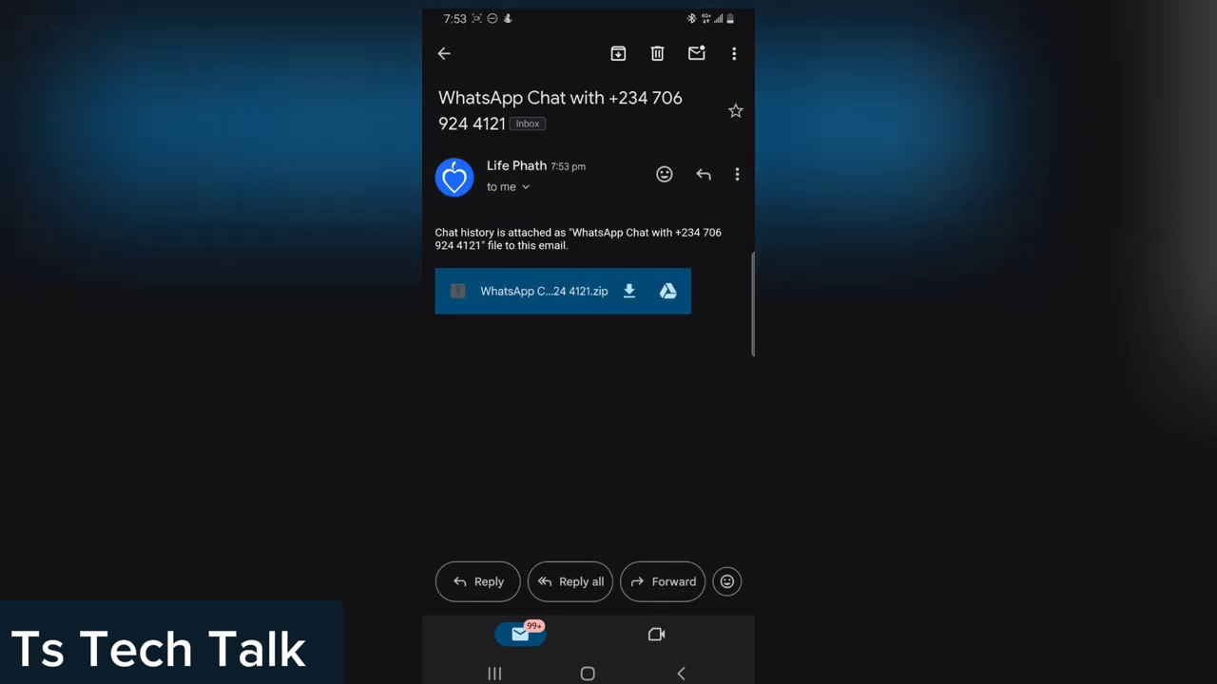
left_click(581, 674)
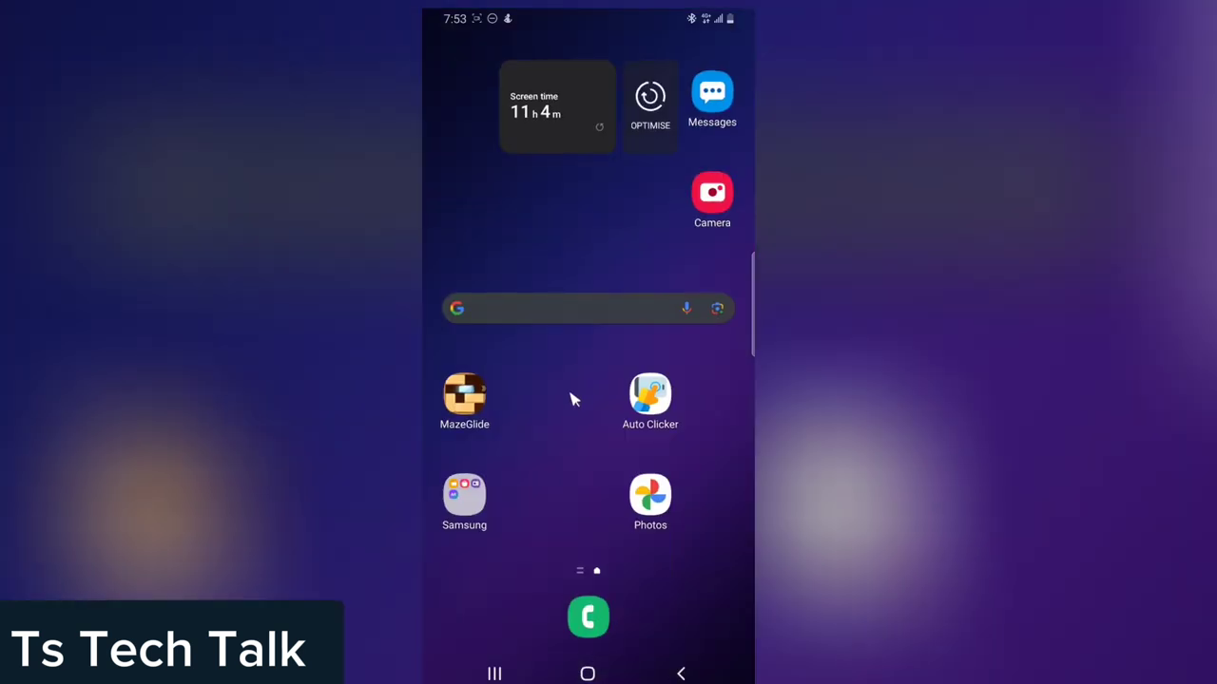
Step: Exit home-screen editing and open My Files from the drawer's Samsung folder
left_click(570, 399)
left_click(581, 674)
left_click_drag(549, 470, 559, 159)
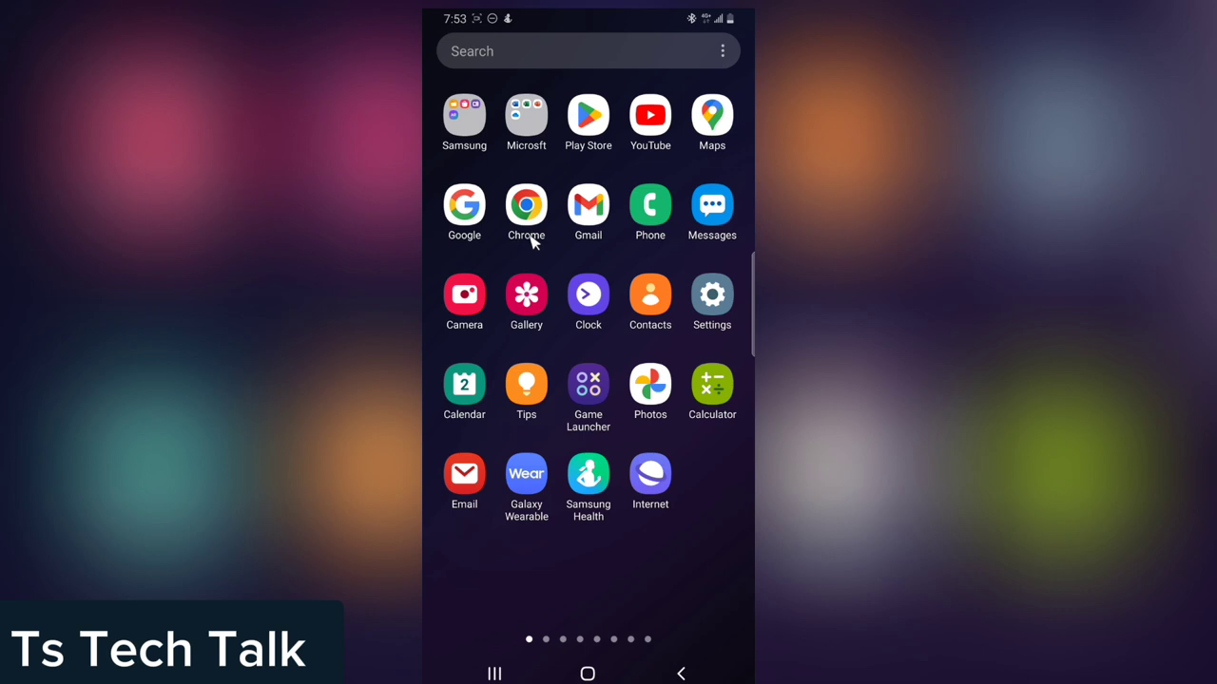
left_click(463, 114)
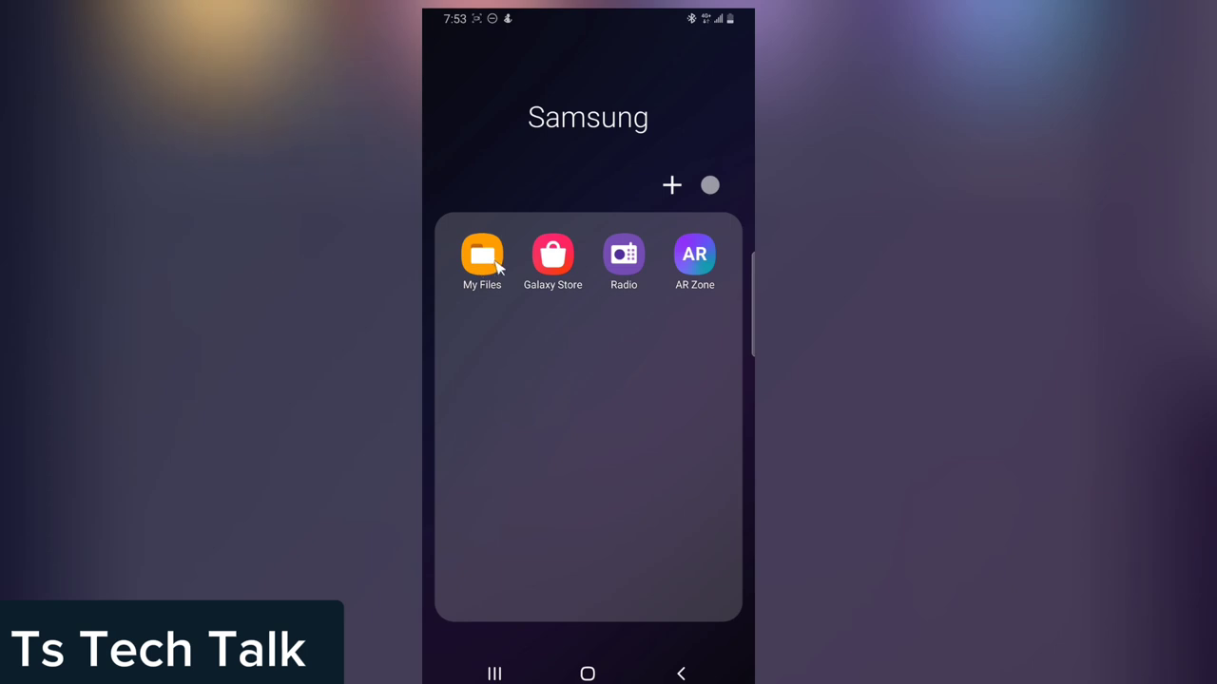
left_click(494, 259)
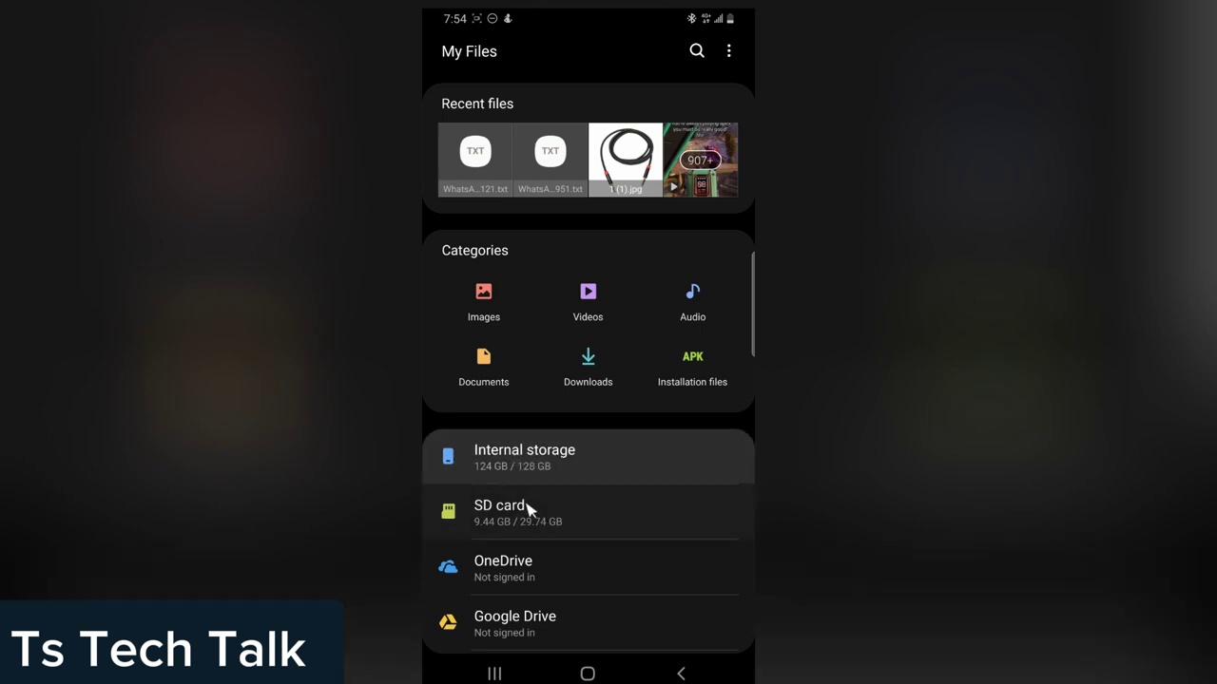
Step: In Internal storage > Download, move both older WhatsApp Chat folders to the Recycle bin
left_click(601, 475)
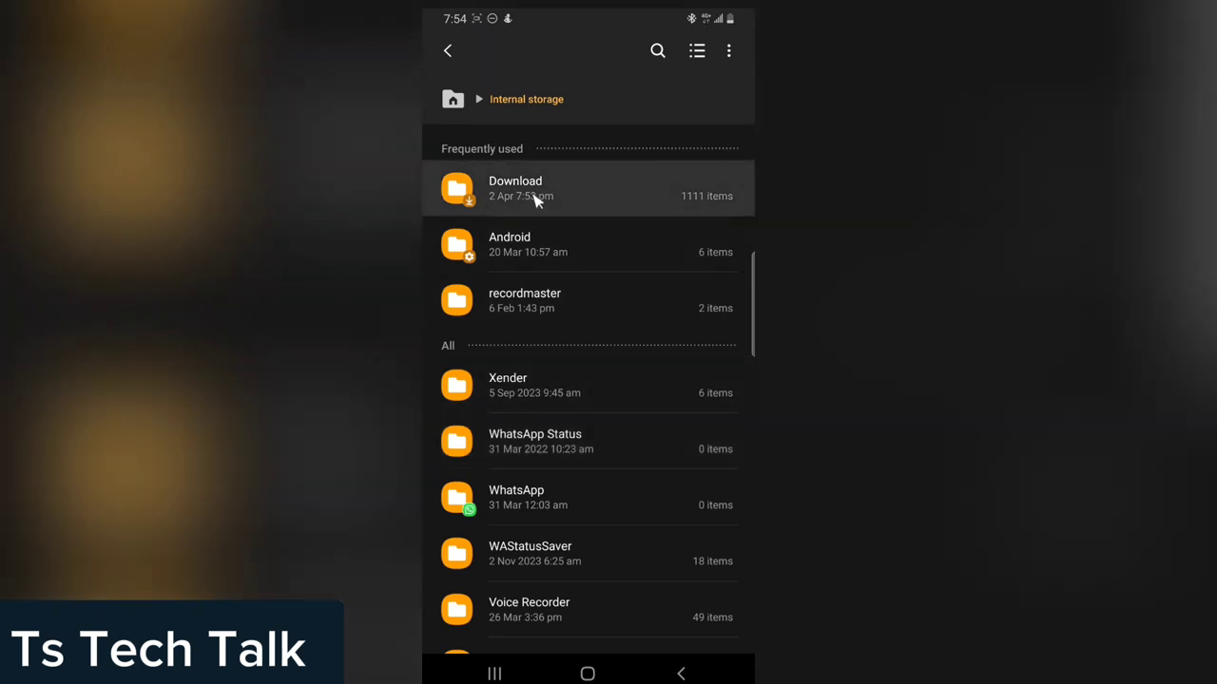
left_click(533, 201)
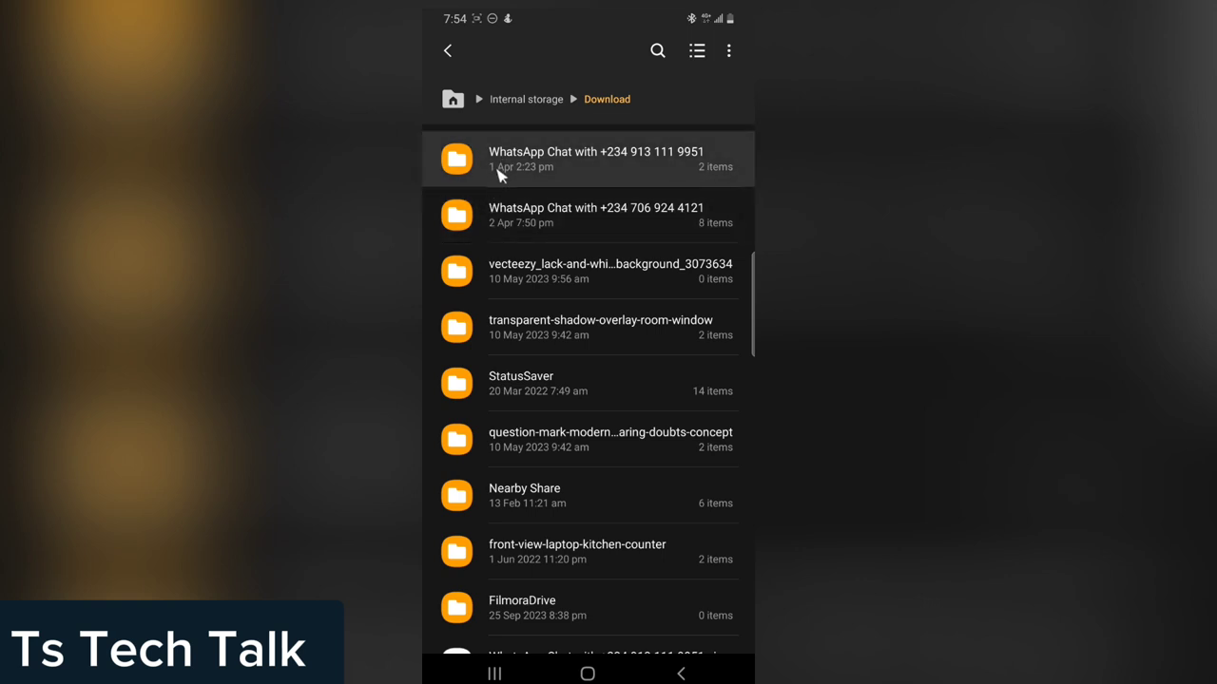
left_click(499, 173)
left_click(559, 226)
left_click(713, 629)
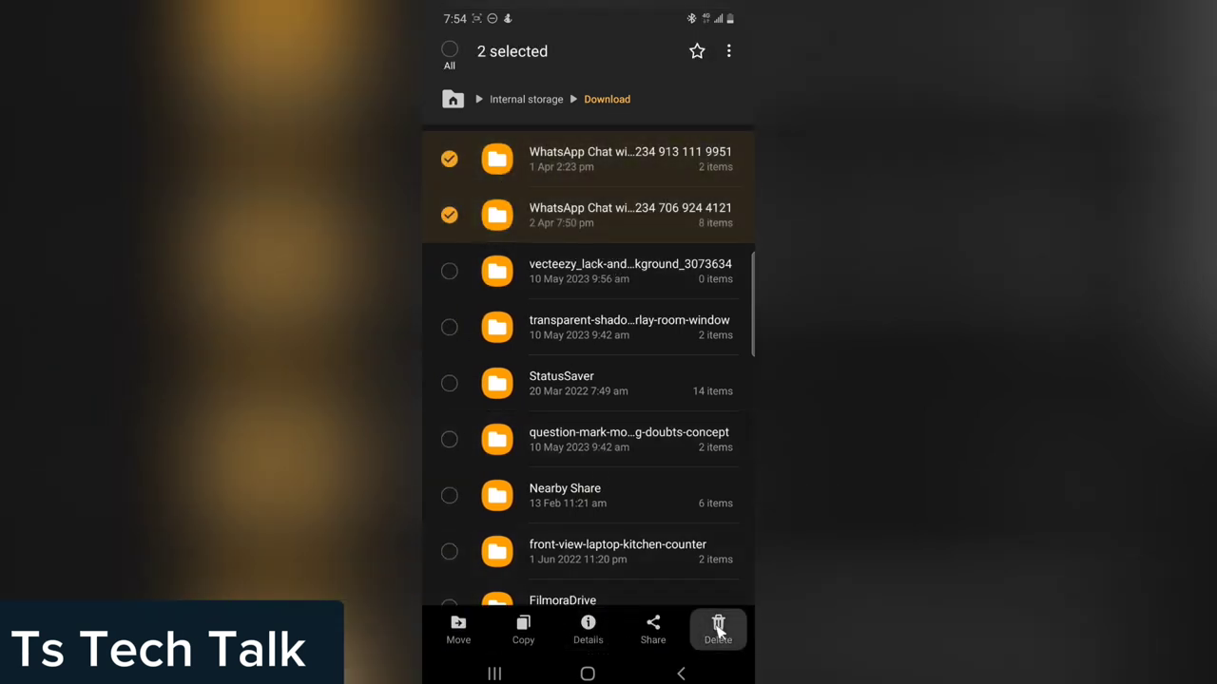
left_click(643, 611)
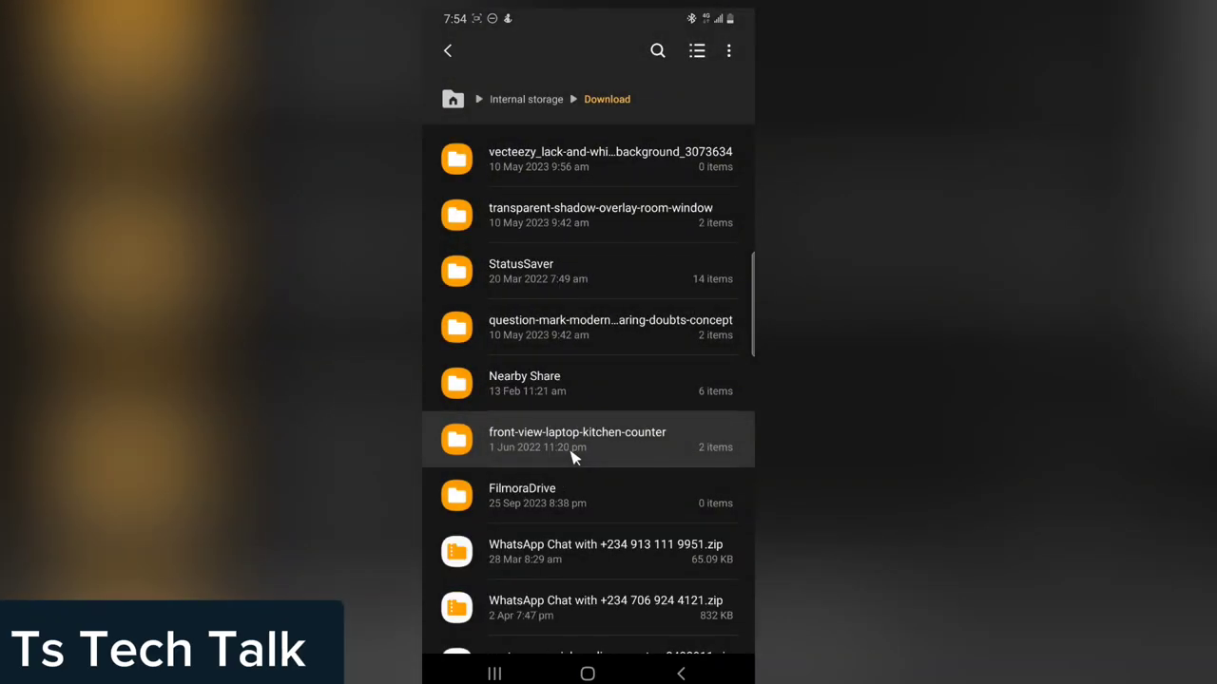
scroll(570, 460, "down", 3)
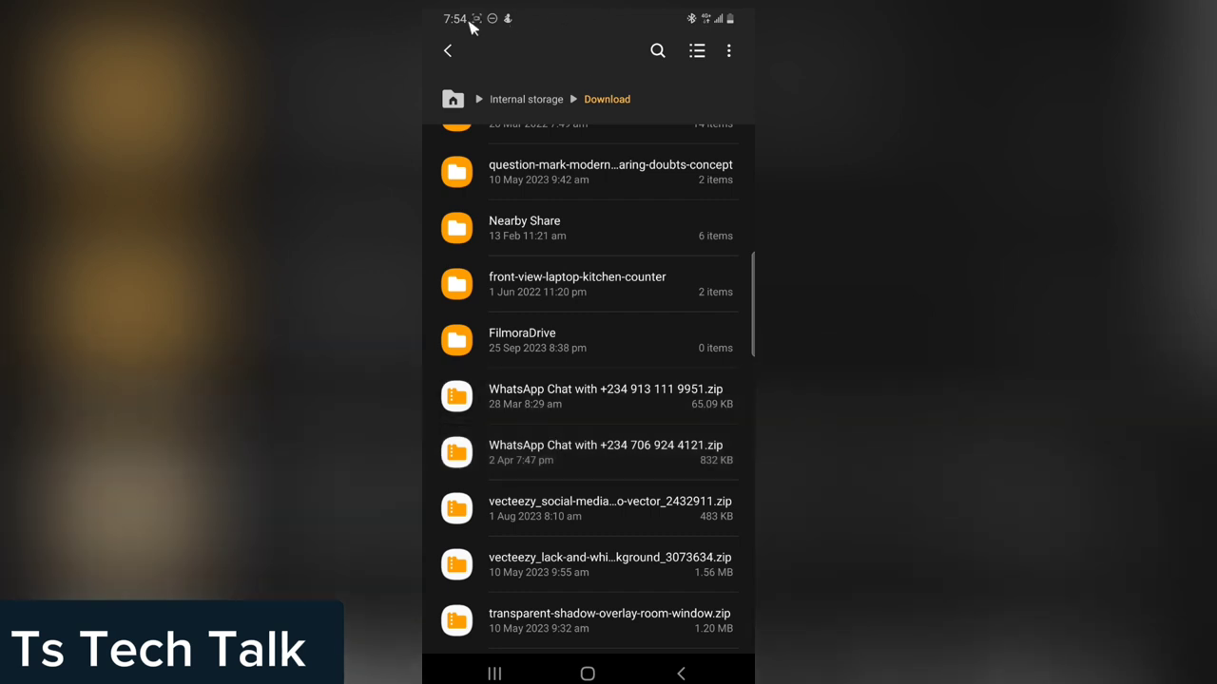
scroll(603, 427, "up", 1)
Step: Extract all 8 files from the newer WhatsApp Chat .zip, then return to Download
left_click(543, 524)
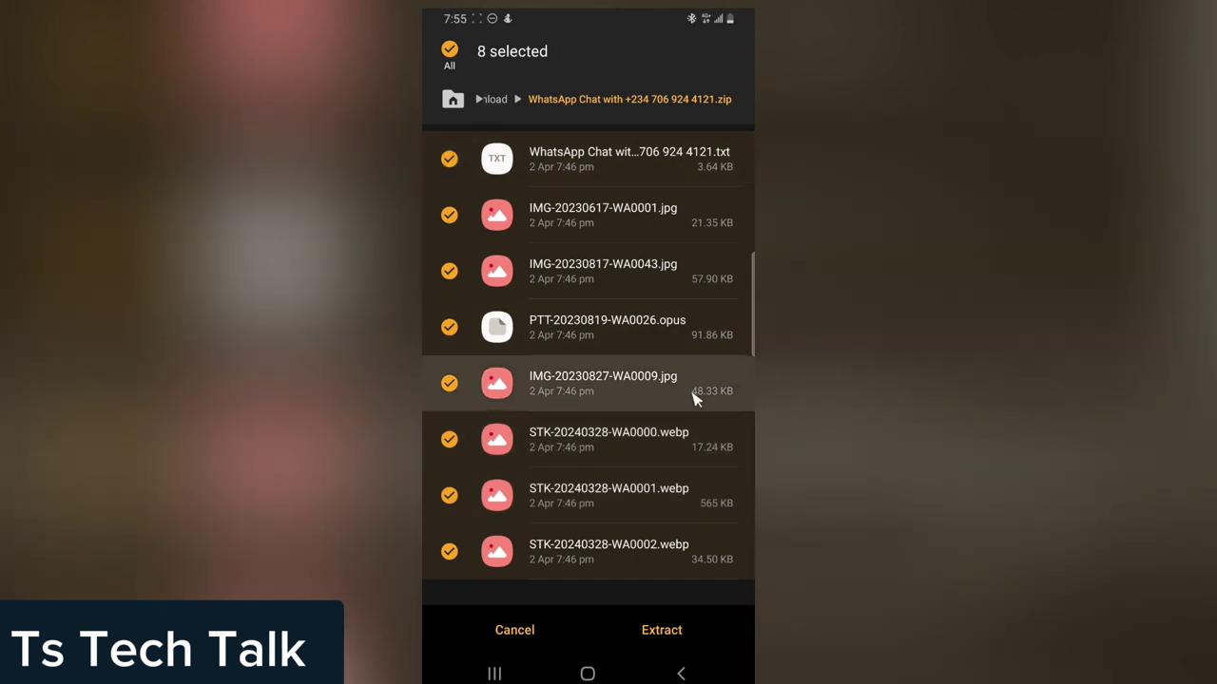
left_click(651, 631)
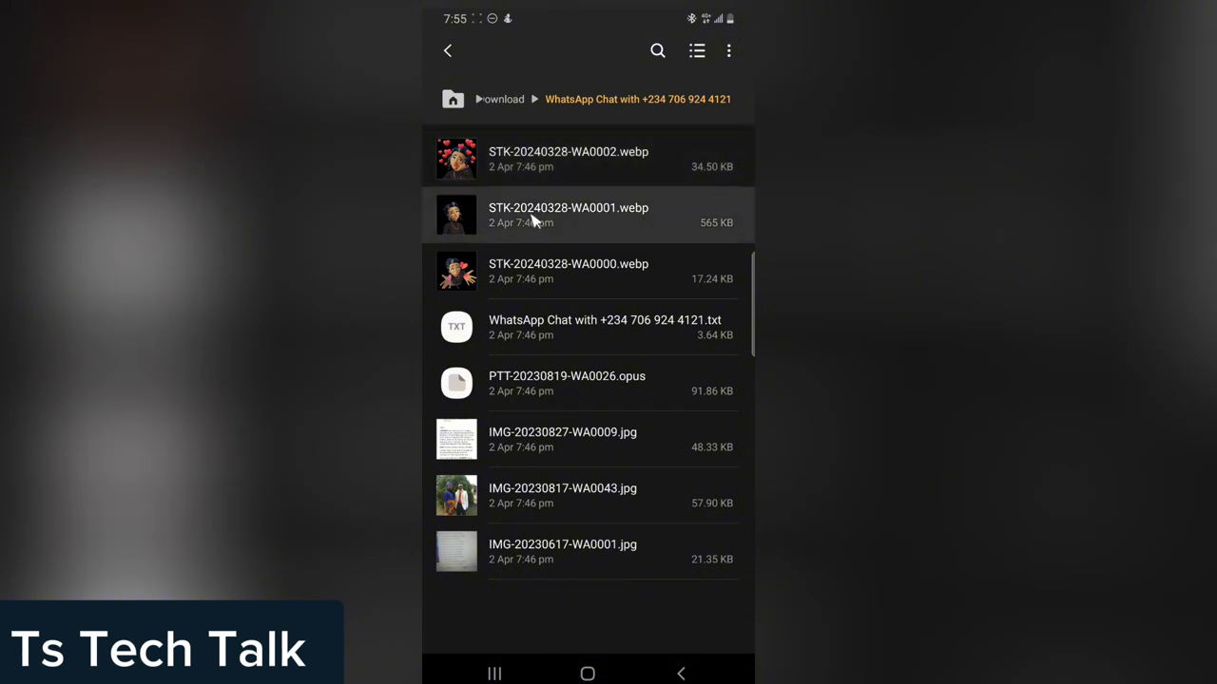
scroll(564, 258, "up", 3)
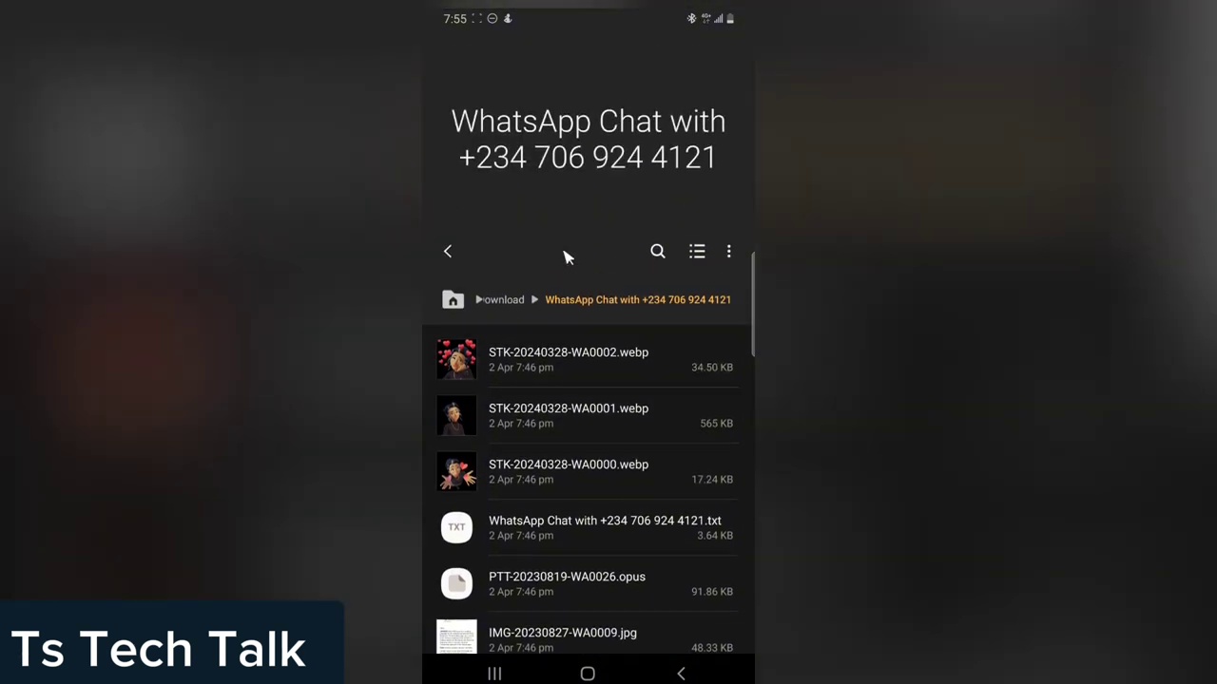
scroll(557, 326, "down", 3)
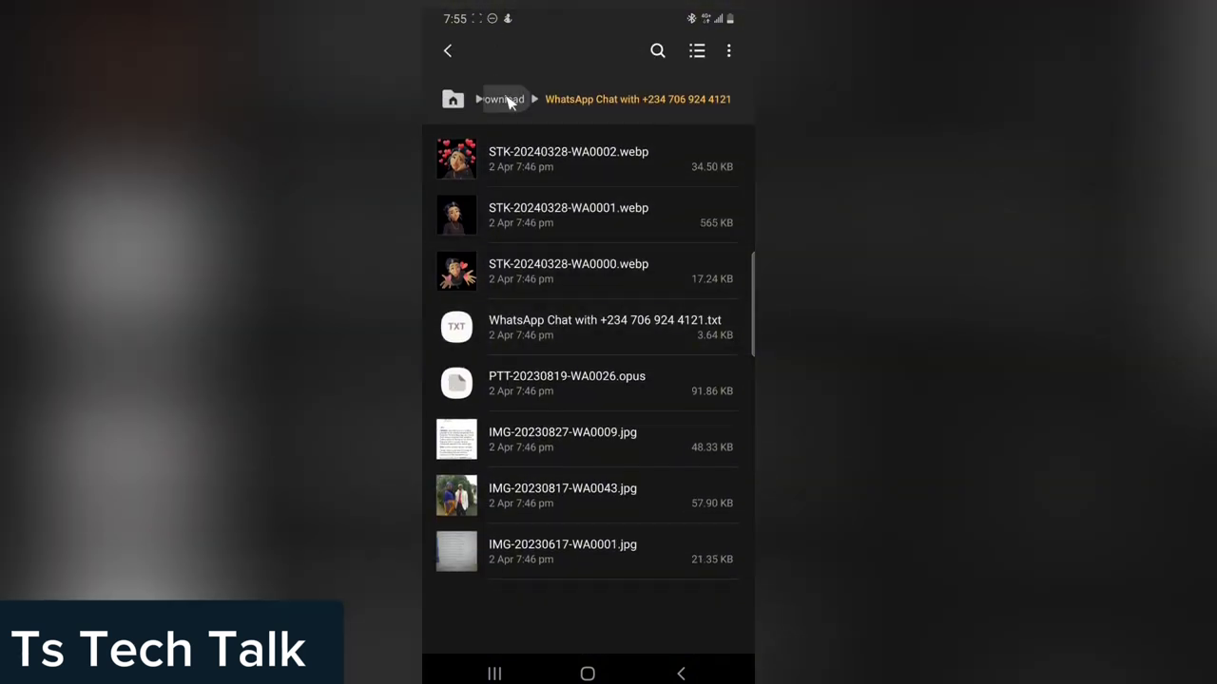
left_click(505, 99)
scroll(584, 258, "up", 3)
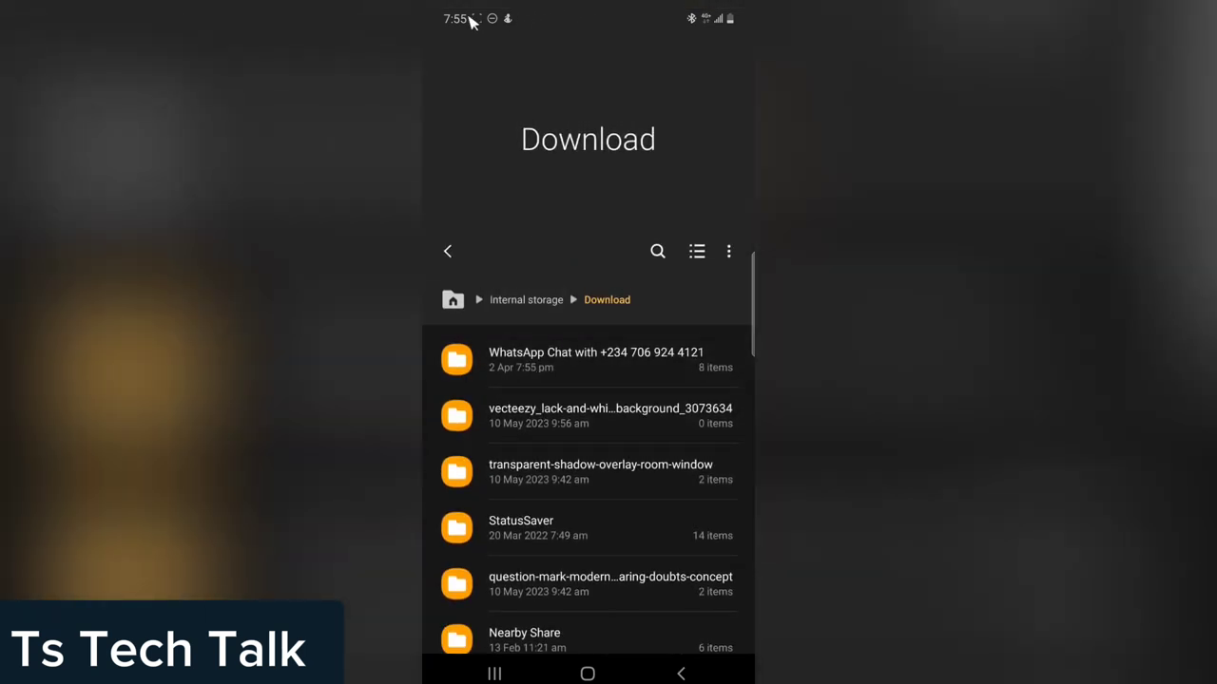
scroll(561, 372, "down", 3)
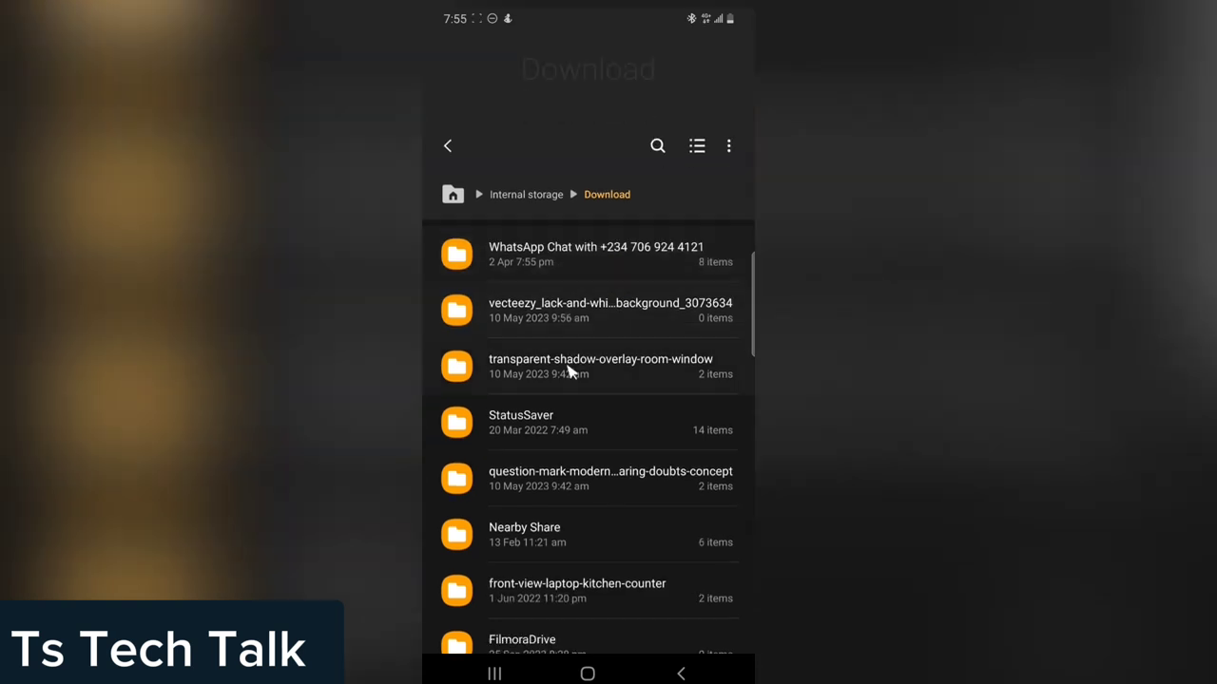
scroll(574, 363, "down", 2)
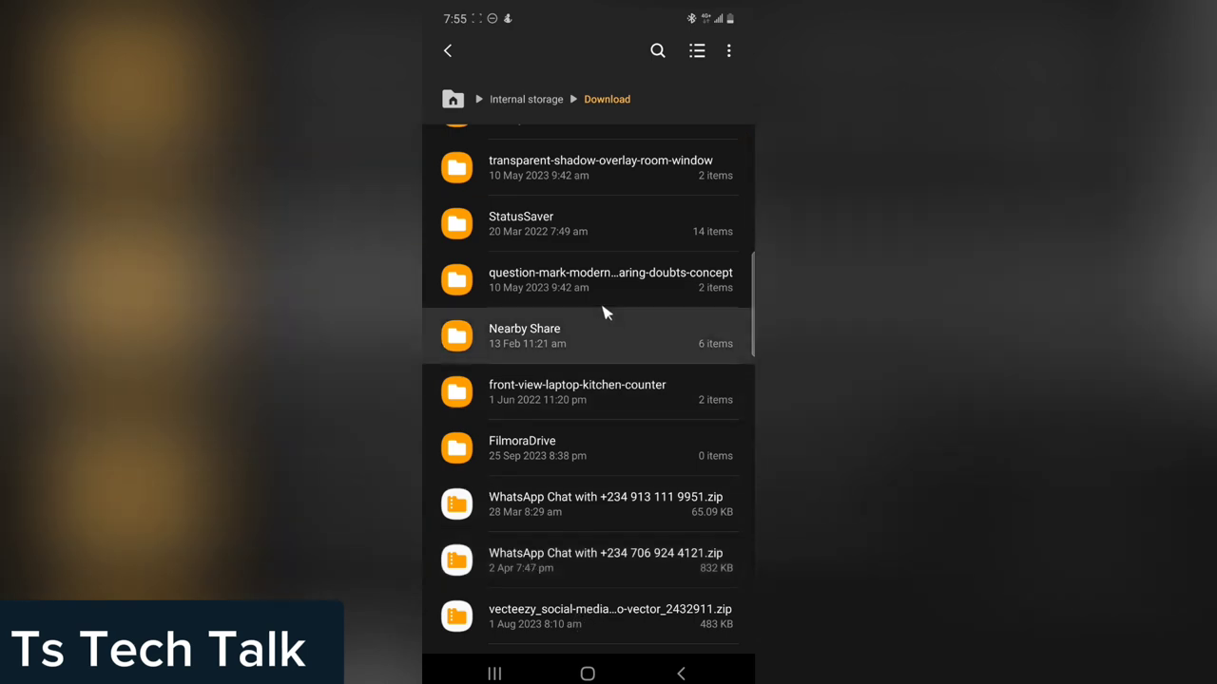
scroll(603, 317, "up", 5)
Step: Open the extracted WhatsApp Chat folder, try a .webp sticker, and dismiss Open with
left_click(589, 373)
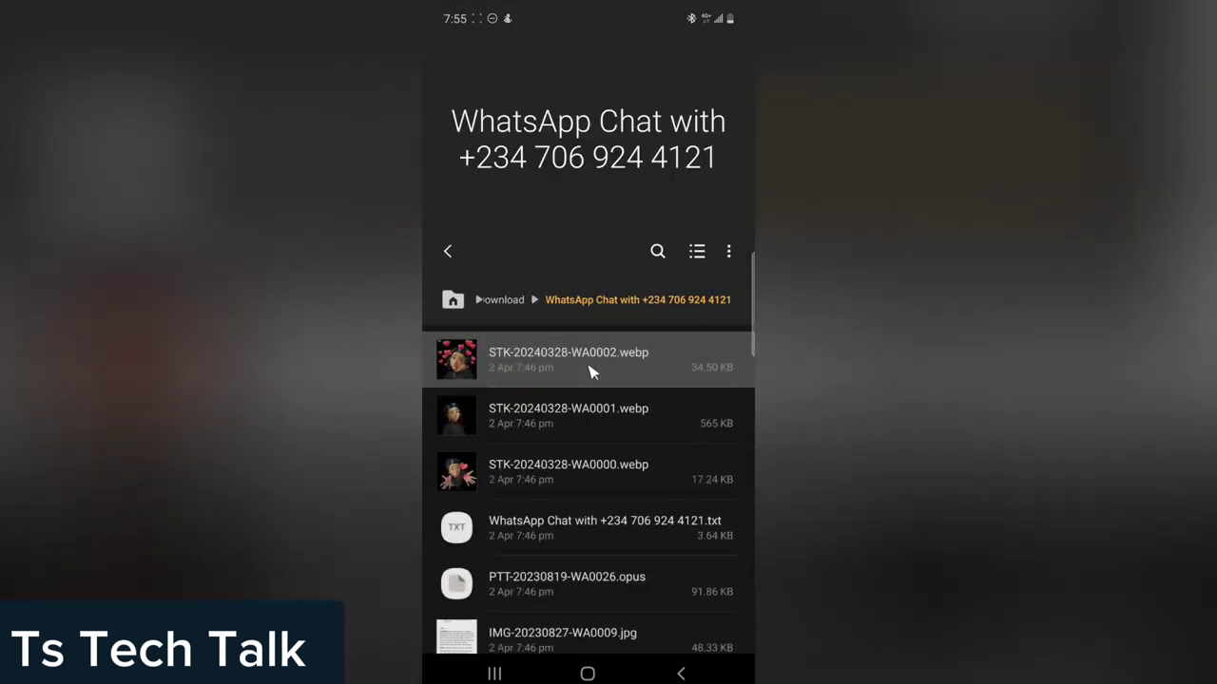
left_click(609, 370)
left_click(626, 367)
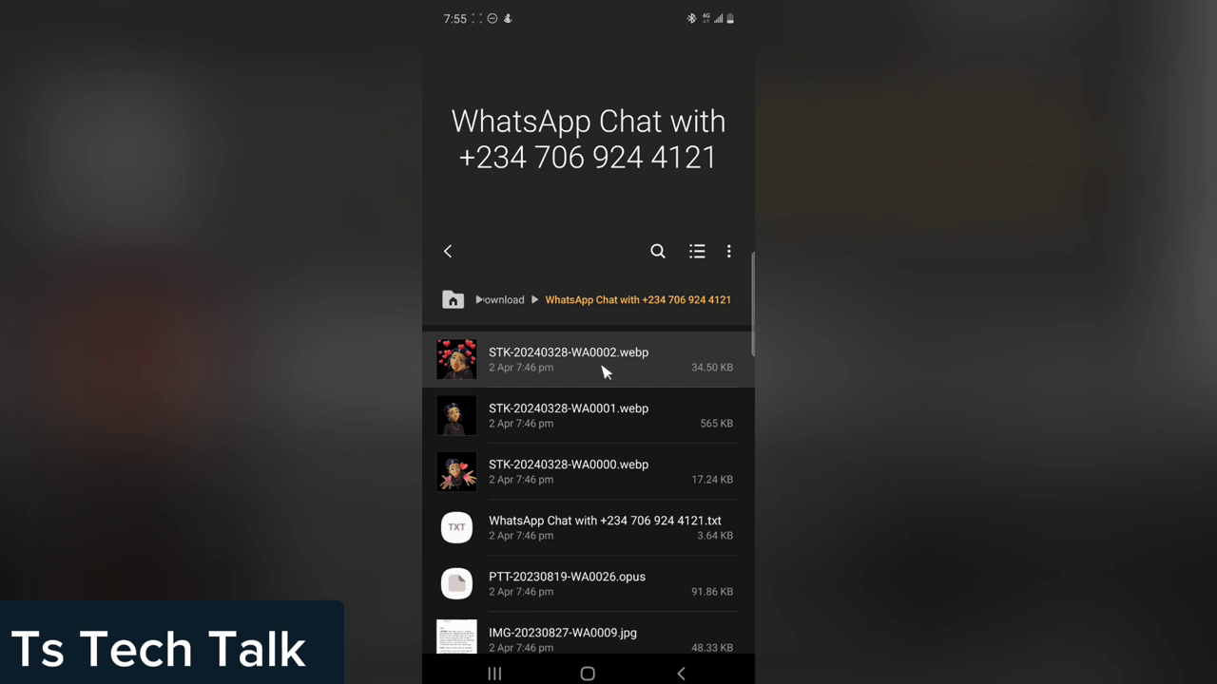
scroll(602, 373, "down", 3)
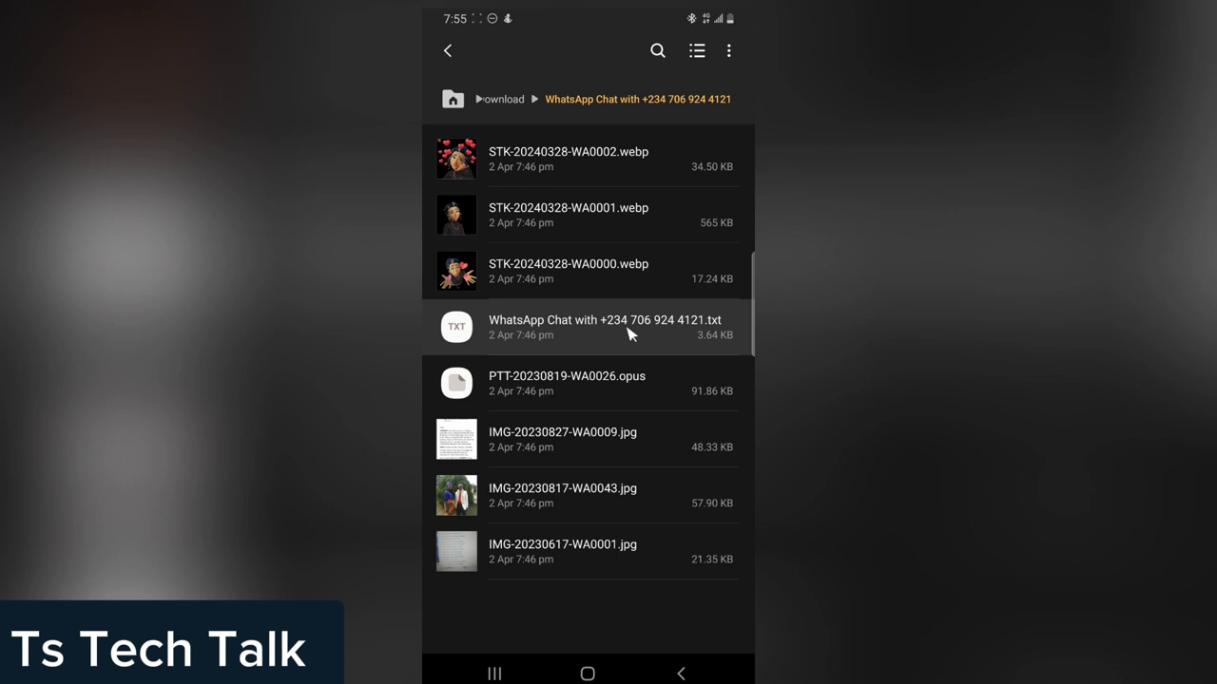
Step: Open the WhatsApp Chat .txt log in Chrome, just once
left_click(629, 333)
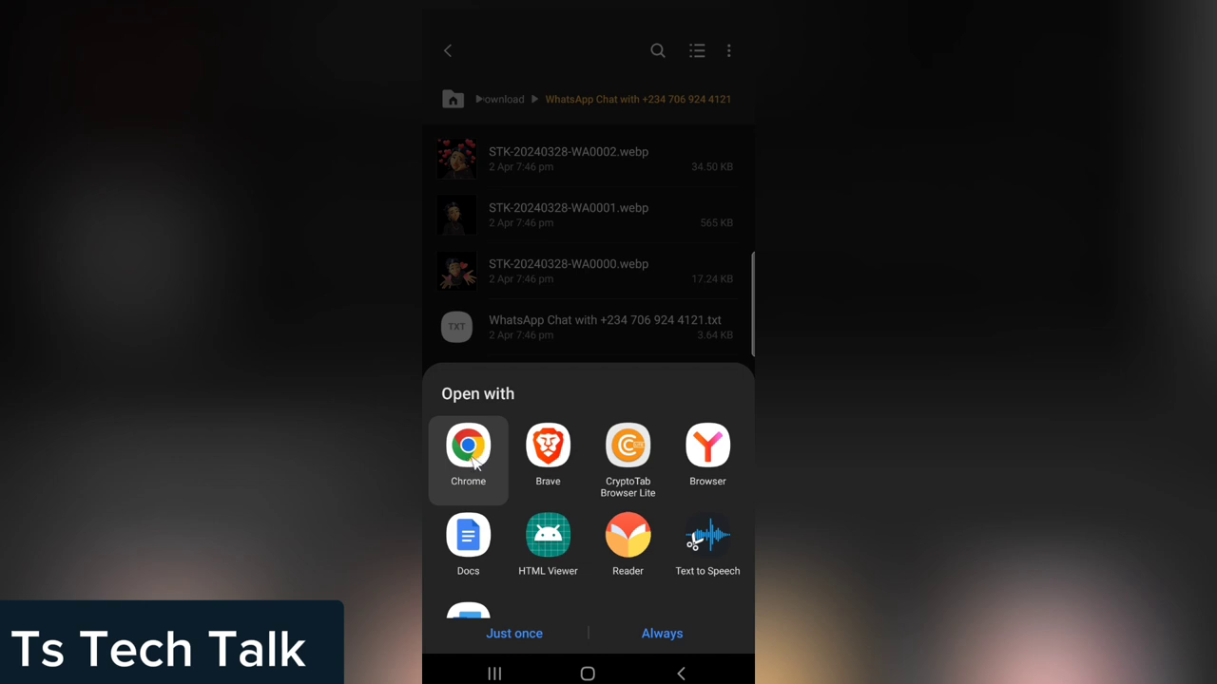
left_click(533, 644)
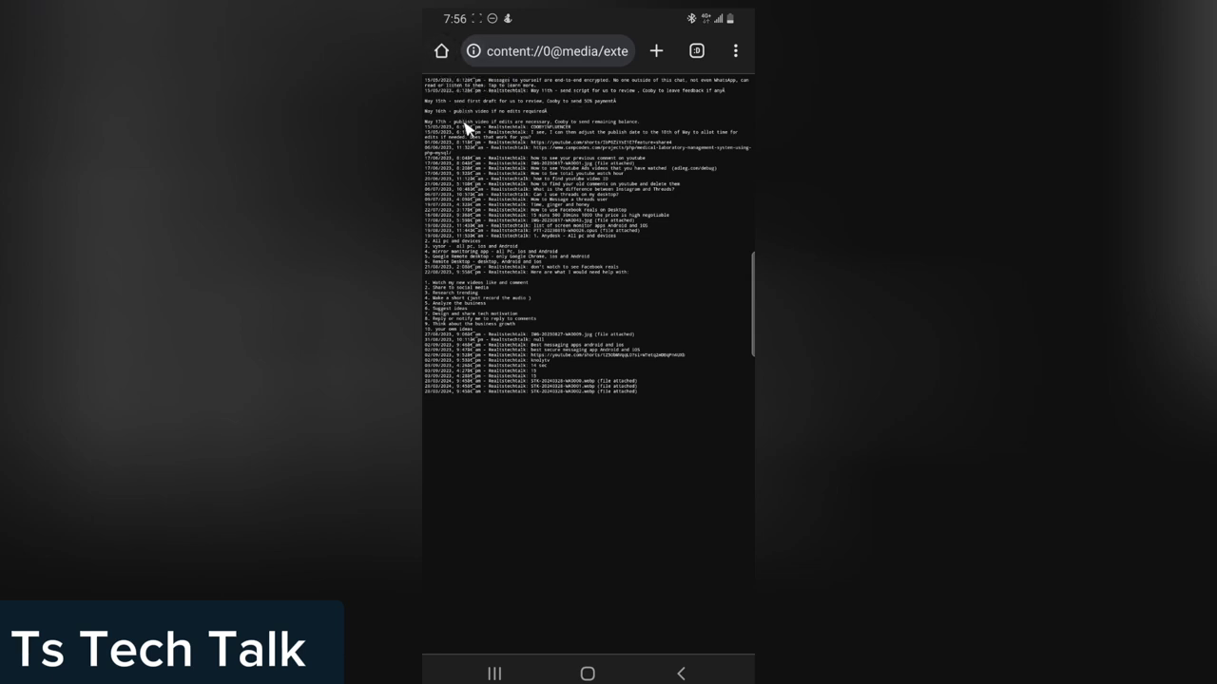
Step: Zoom into the exported chat log in Chrome and scroll through the dated messages
scroll(464, 127, "up", 5)
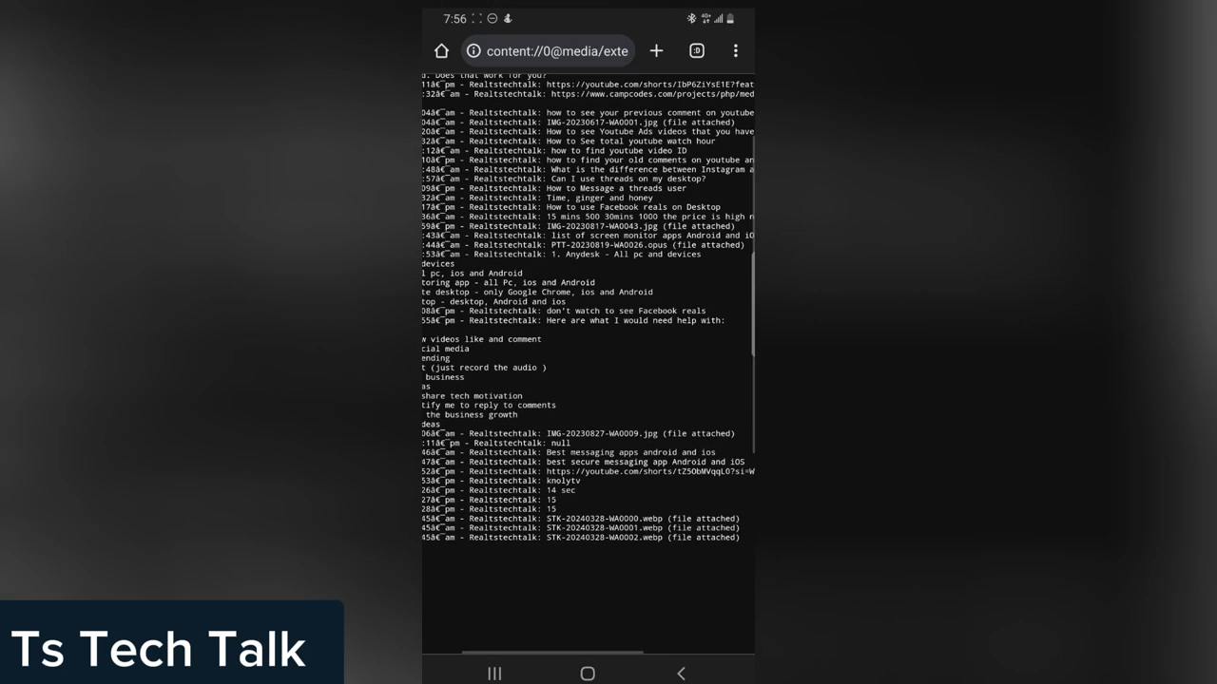
scroll(588, 333, "up", 5)
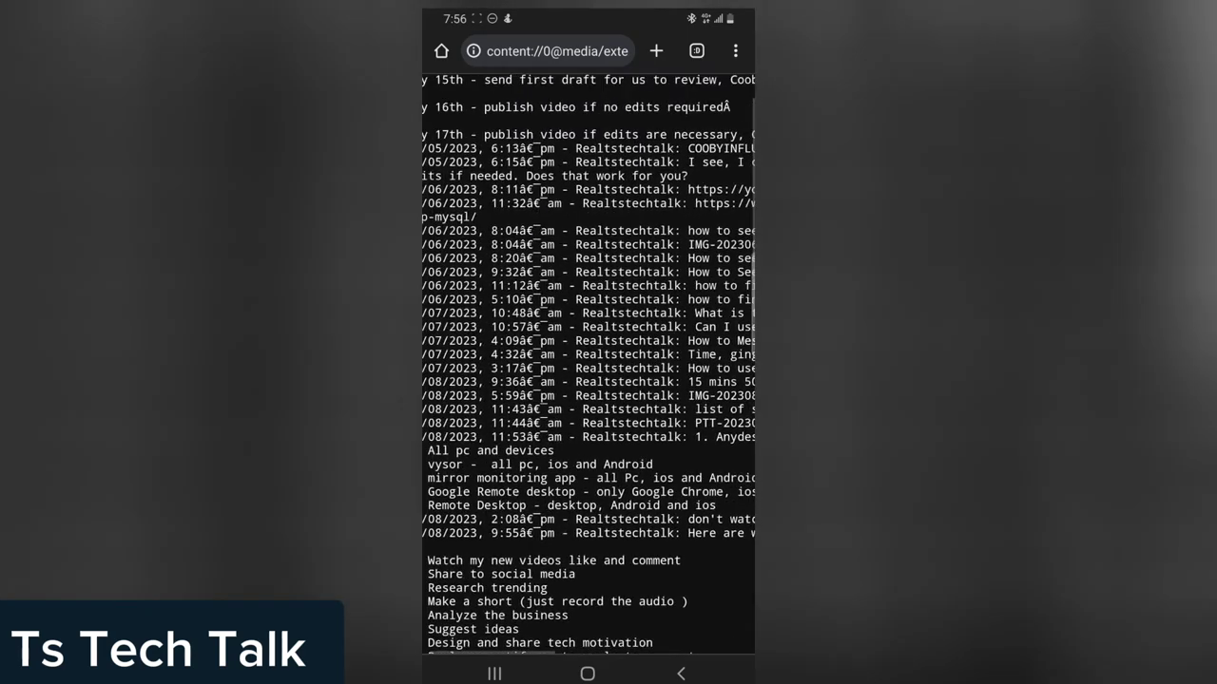
scroll(588, 361, "down", 5)
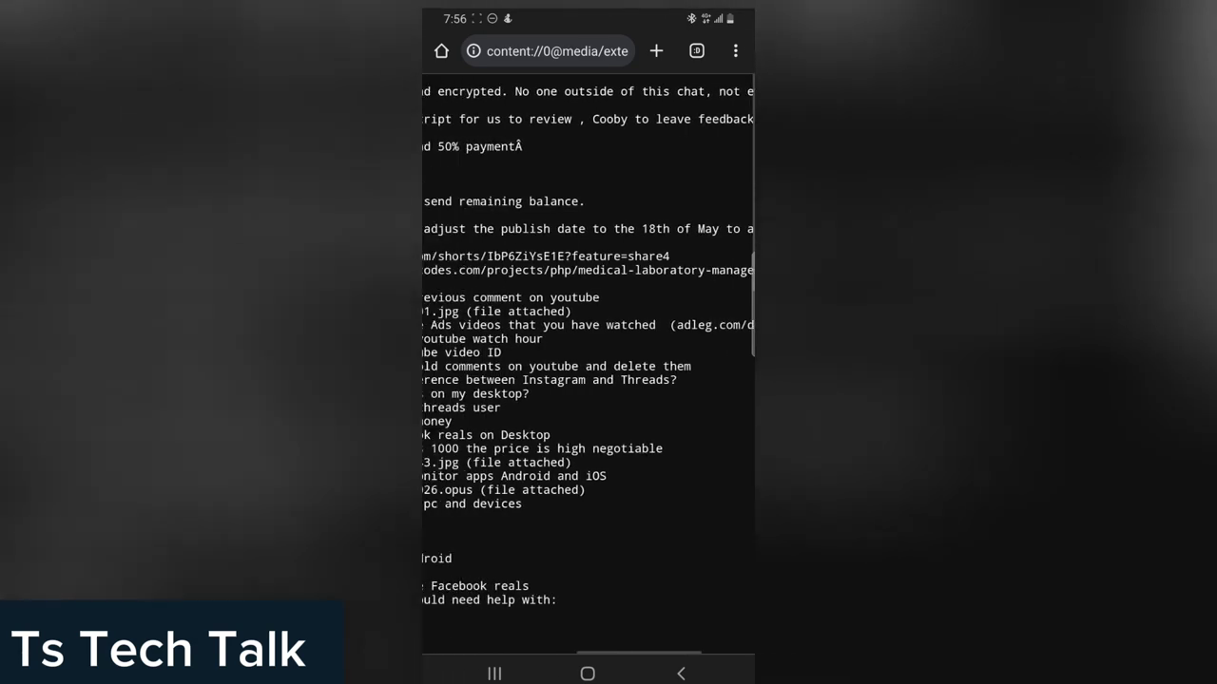